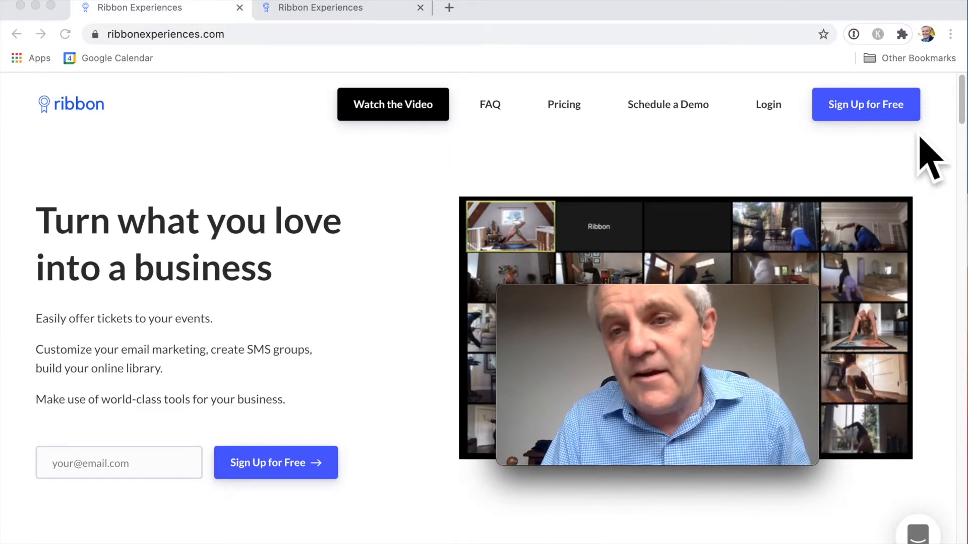
Switch to the Ribbon account dashboard and review the feature sections in its navigation list.
{"action": "left_click", "coordinate": [371, 19]}
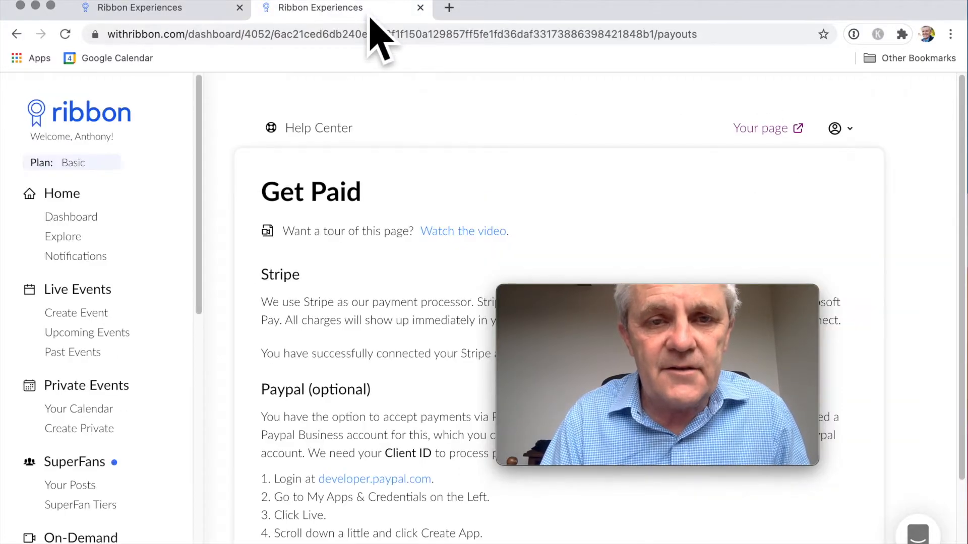
{"action": "mouse_move", "coordinate": [604, 378]}
{"action": "left_click_drag", "start_coordinate": [665, 300], "coordinate": [769, 83]}
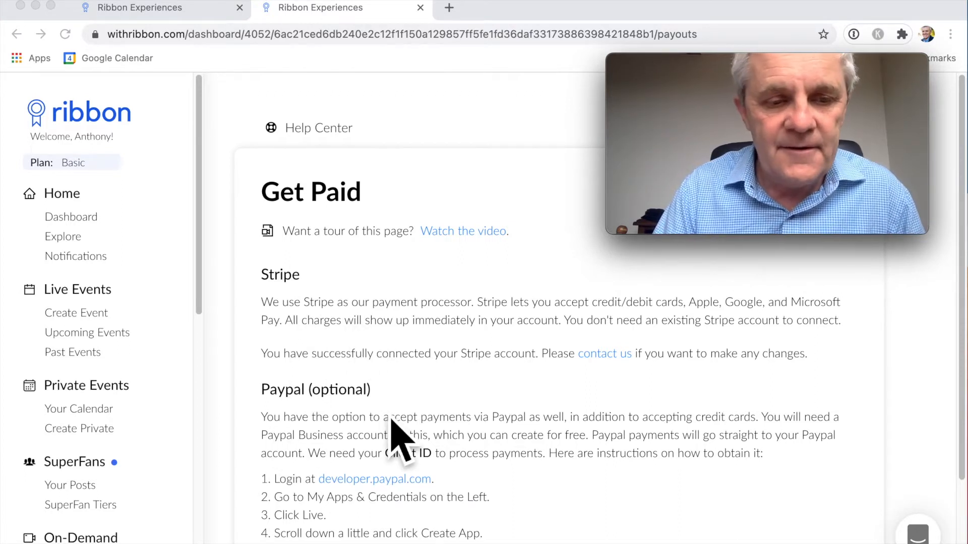
{"action": "scroll", "coordinate": [161, 494], "scroll_direction": "down", "scroll_amount": 3}
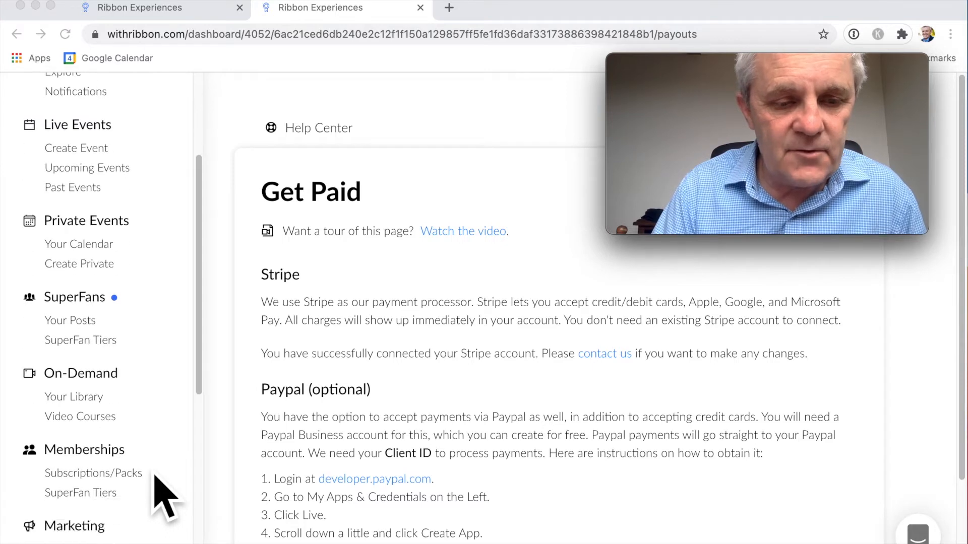
{"action": "scroll", "coordinate": [162, 497], "scroll_direction": "down", "scroll_amount": 3}
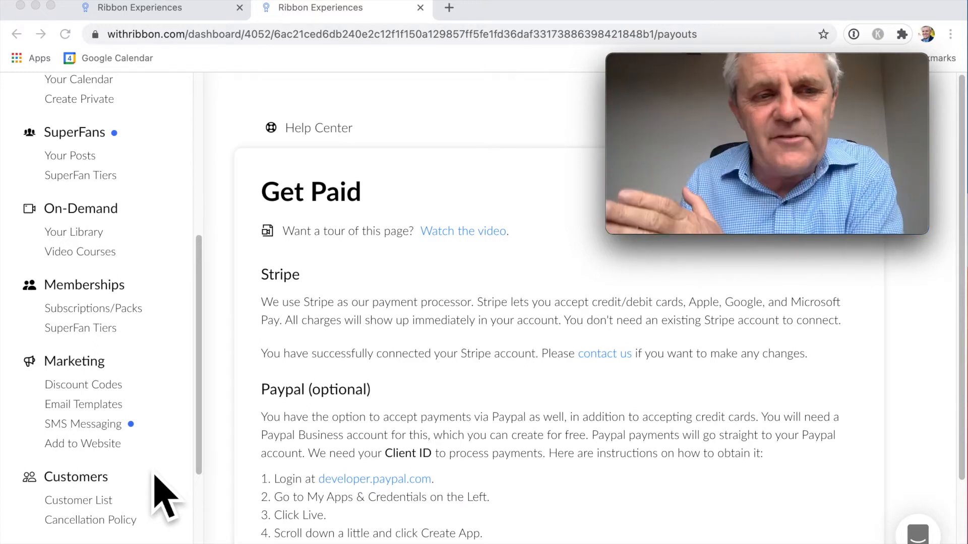
{"action": "scroll", "coordinate": [156, 477], "scroll_direction": "up", "scroll_amount": 10}
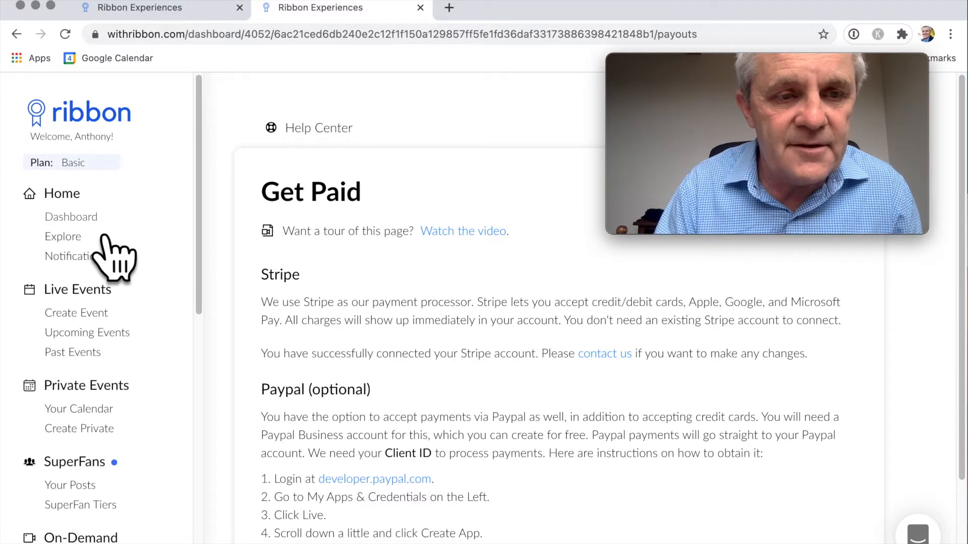
Go to the account's Dashboard page and open the new event form from its getting-started cards.
{"action": "left_click", "coordinate": [103, 237]}
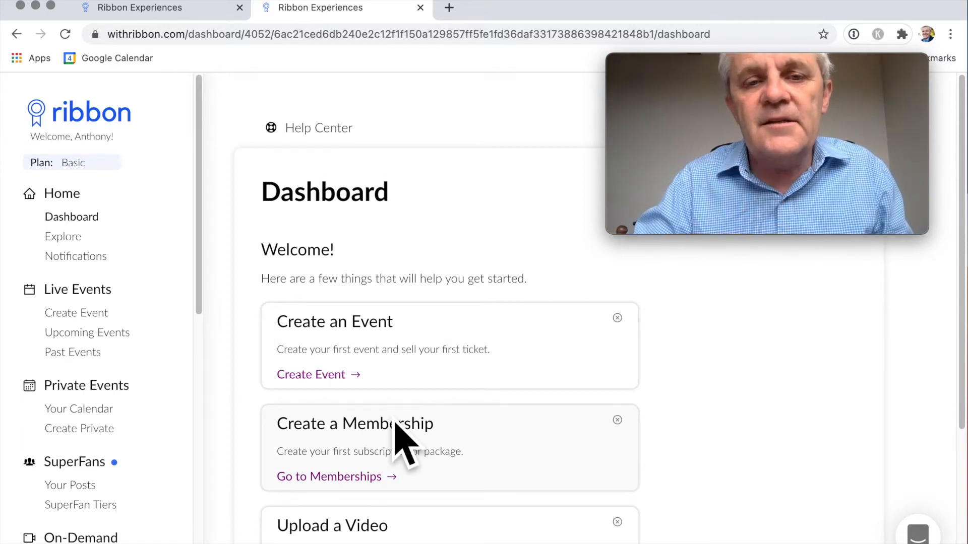
{"action": "scroll", "coordinate": [396, 424], "scroll_direction": "down", "scroll_amount": 3}
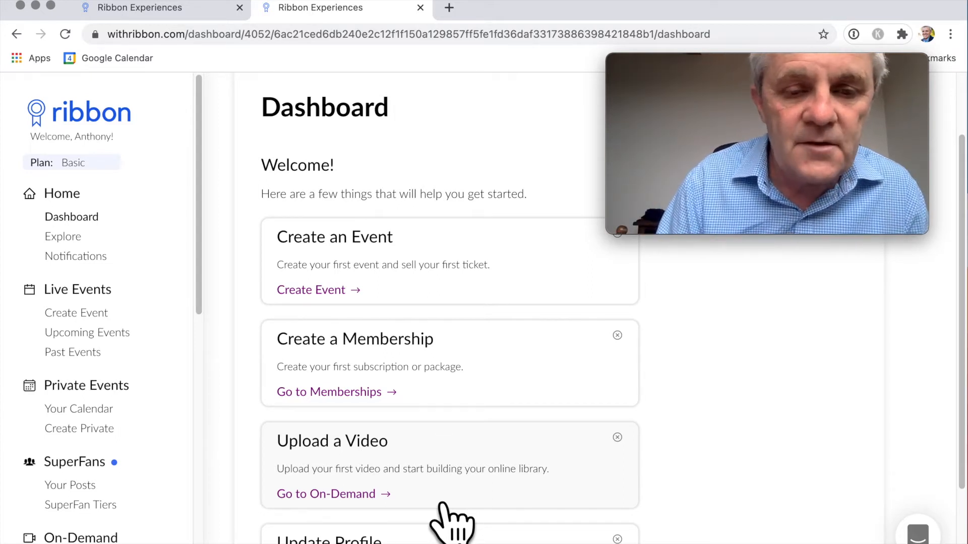
{"action": "left_click", "coordinate": [354, 298]}
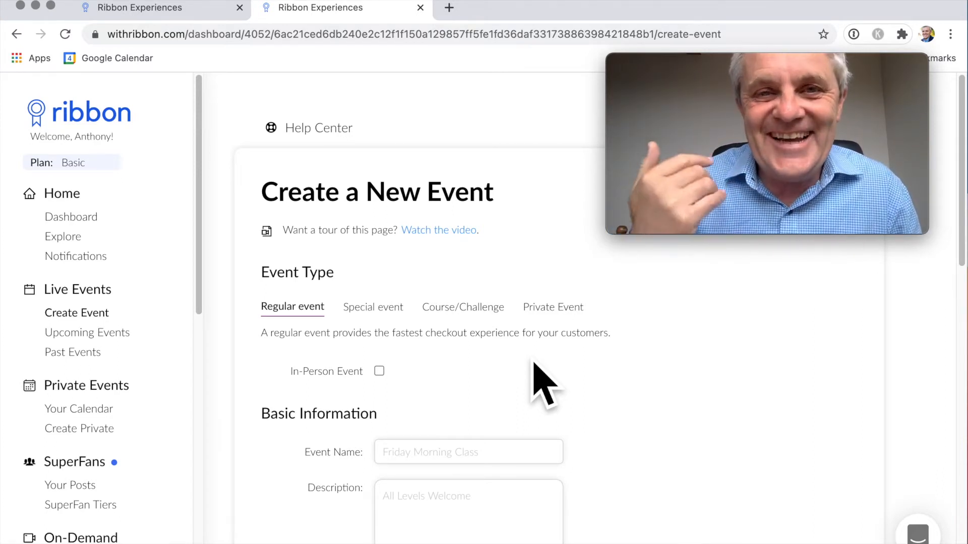
Look at the Special event type, then set the new event's type to Course/Challenge.
{"action": "scroll", "coordinate": [535, 368], "scroll_direction": "down", "scroll_amount": 2}
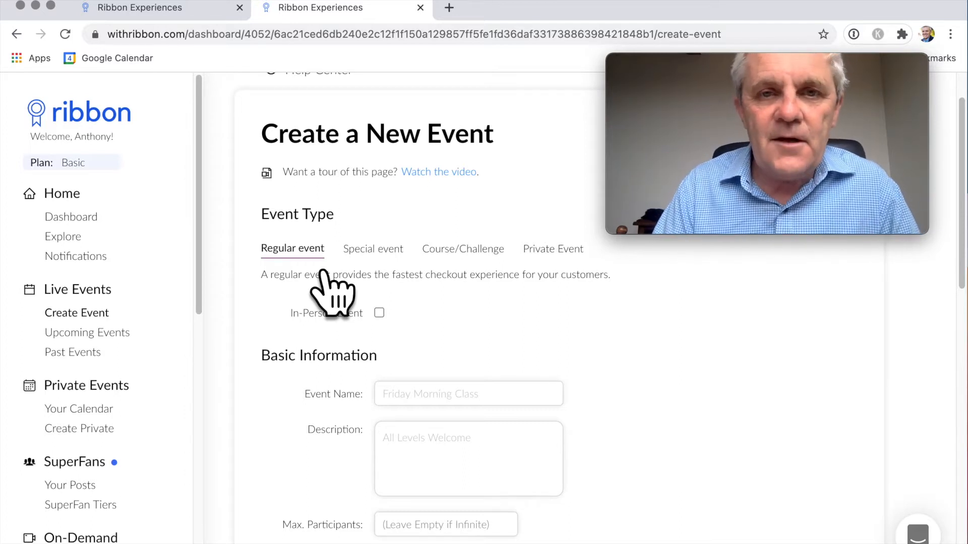
{"action": "left_click", "coordinate": [389, 268]}
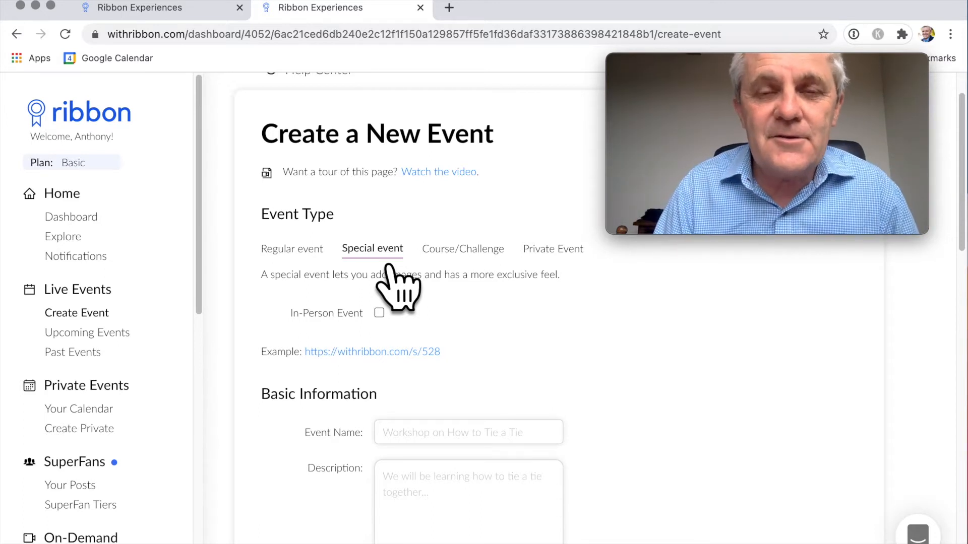
{"action": "left_click", "coordinate": [501, 265]}
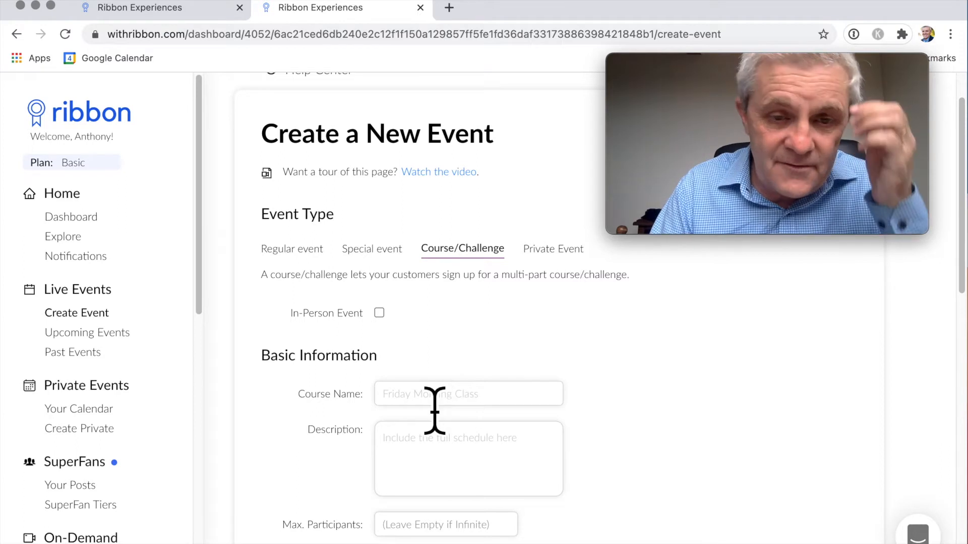
Name the course "YouTube Analytics Free Quick Intro" and describe it as learning which videos work and one tweak to improve views.
{"action": "type", "text": "YouT"}
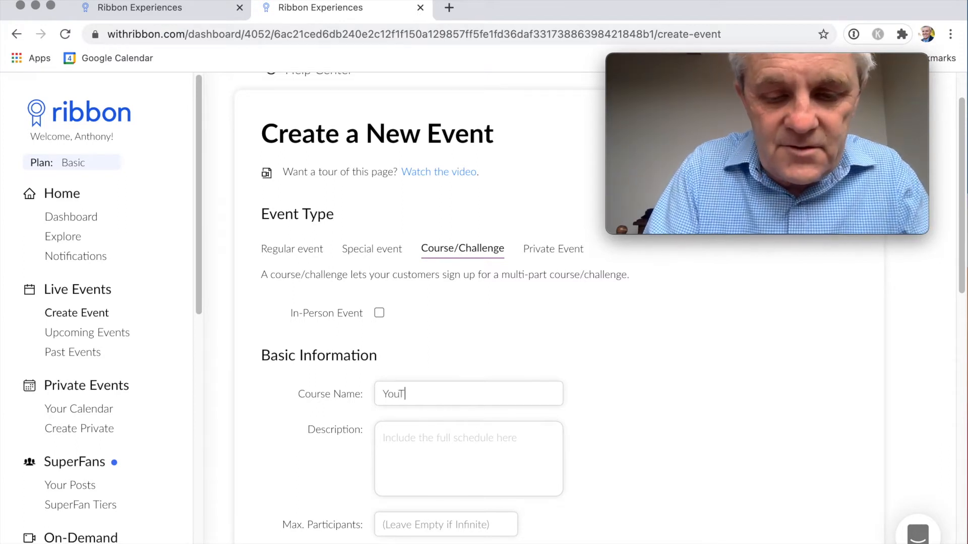
{"action": "type", "text": "ube Analytics Free Quick Intro"}
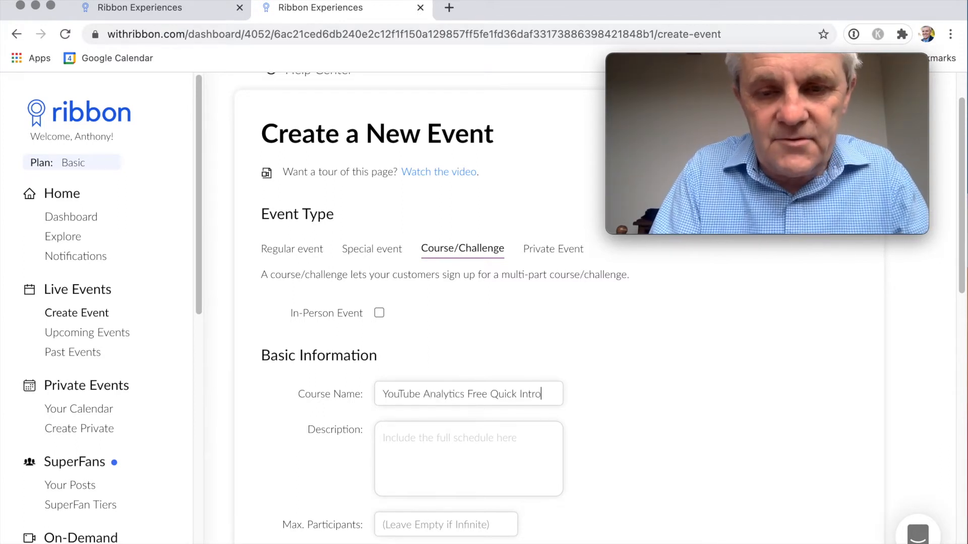
{"action": "left_click", "coordinate": [421, 482]}
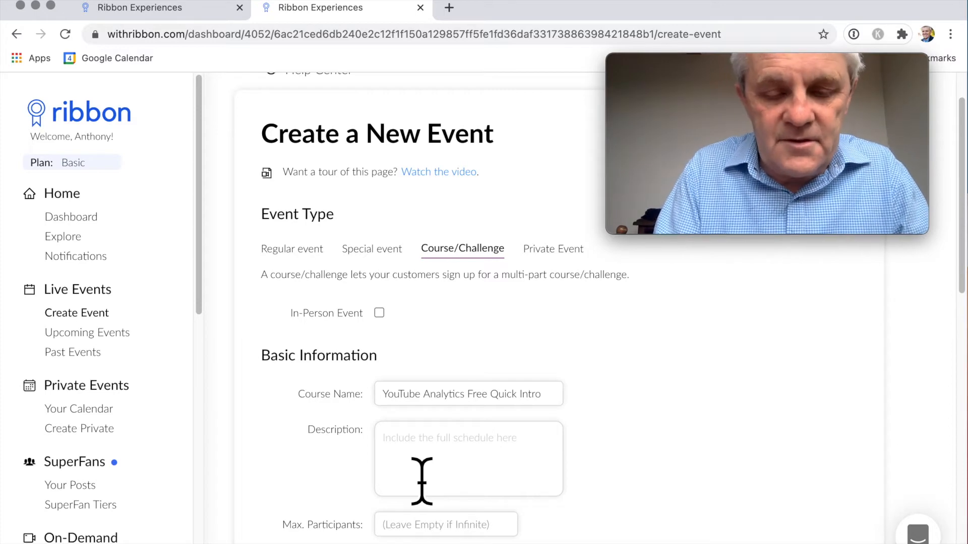
{"action": "type", "text": "Find the YouTube Studio analytics overwhelming? Learn how to see which videos are working, and one thing you can tweak to improve your views from now on."}
{"action": "scroll", "coordinate": [535, 491], "scroll_direction": "up", "scroll_amount": 2}
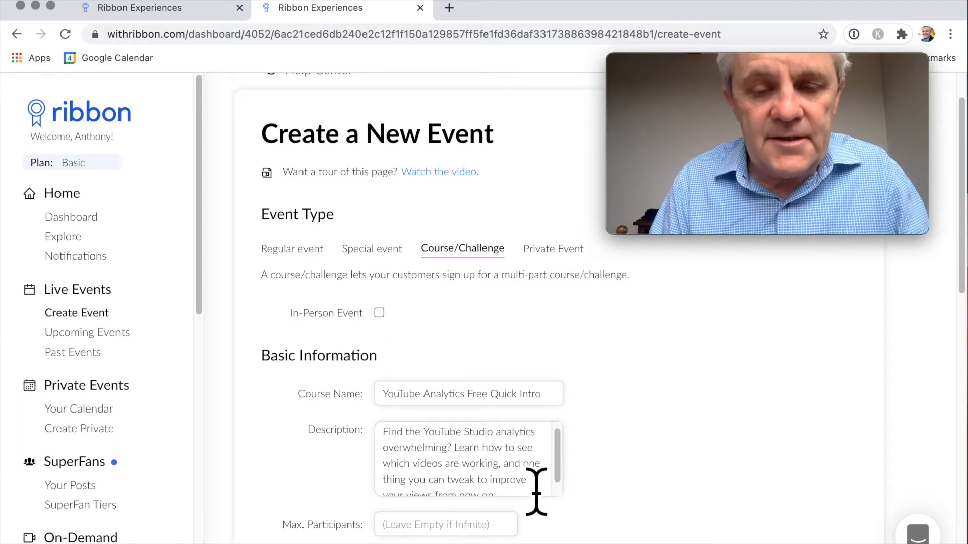
Schedule the course for 03/15/2021 at 10:00 AM.
{"action": "scroll", "coordinate": [622, 519], "scroll_direction": "down", "scroll_amount": 3}
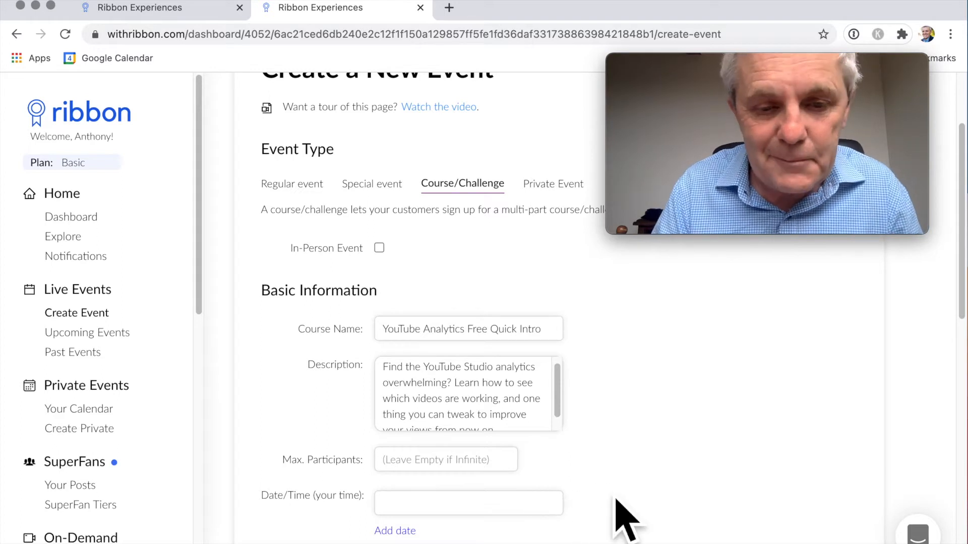
{"action": "scroll", "coordinate": [625, 519], "scroll_direction": "down", "scroll_amount": 3}
{"action": "scroll", "coordinate": [450, 431], "scroll_direction": "down", "scroll_amount": 1}
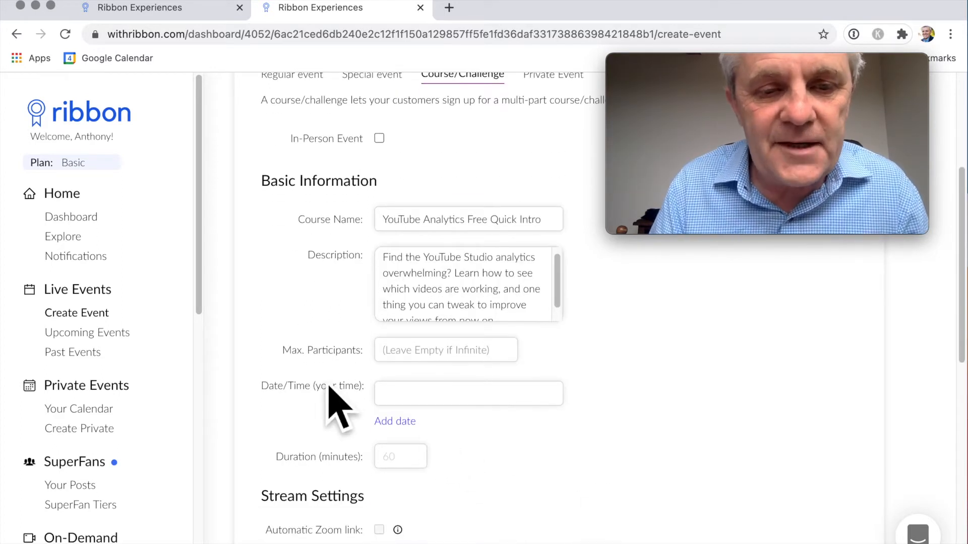
{"action": "left_click", "coordinate": [413, 396]}
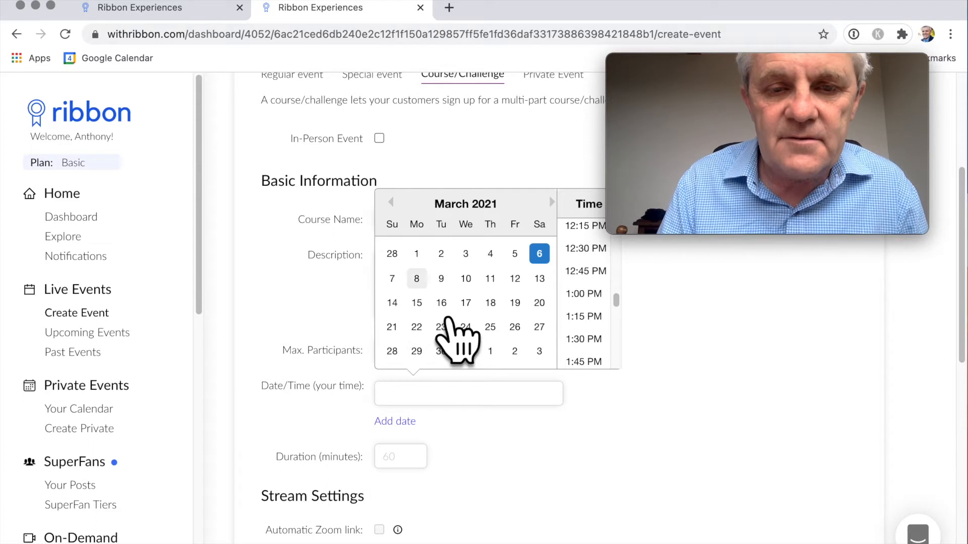
{"action": "left_click", "coordinate": [417, 304]}
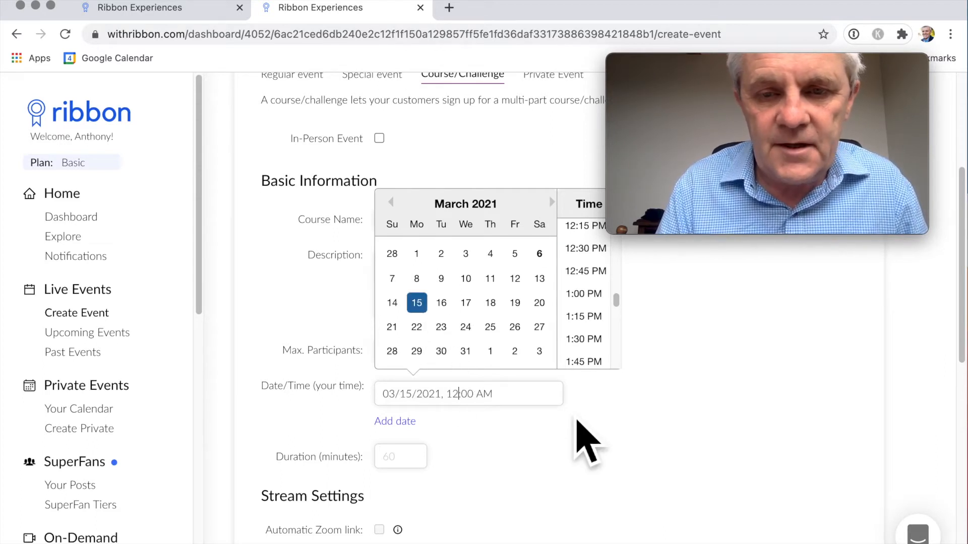
{"action": "scroll", "coordinate": [619, 342], "scroll_direction": "up", "scroll_amount": 5}
{"action": "scroll", "coordinate": [619, 342], "scroll_direction": "up", "scroll_amount": 3}
{"action": "scroll", "coordinate": [618, 348], "scroll_direction": "down", "scroll_amount": 1}
{"action": "left_click", "coordinate": [602, 320]}
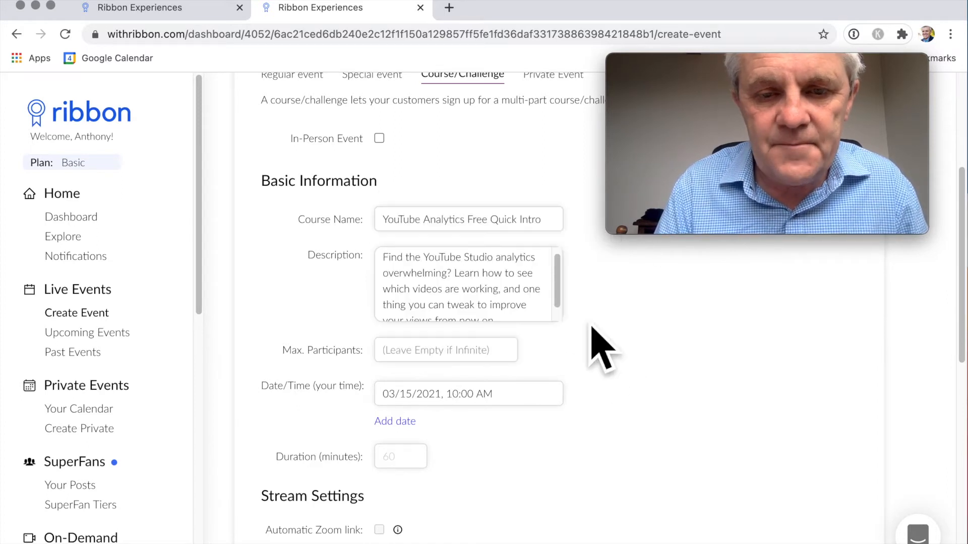
Set the course duration to 60 minutes.
{"action": "scroll", "coordinate": [454, 393], "scroll_direction": "down", "scroll_amount": 1}
{"action": "left_click", "coordinate": [412, 411]}
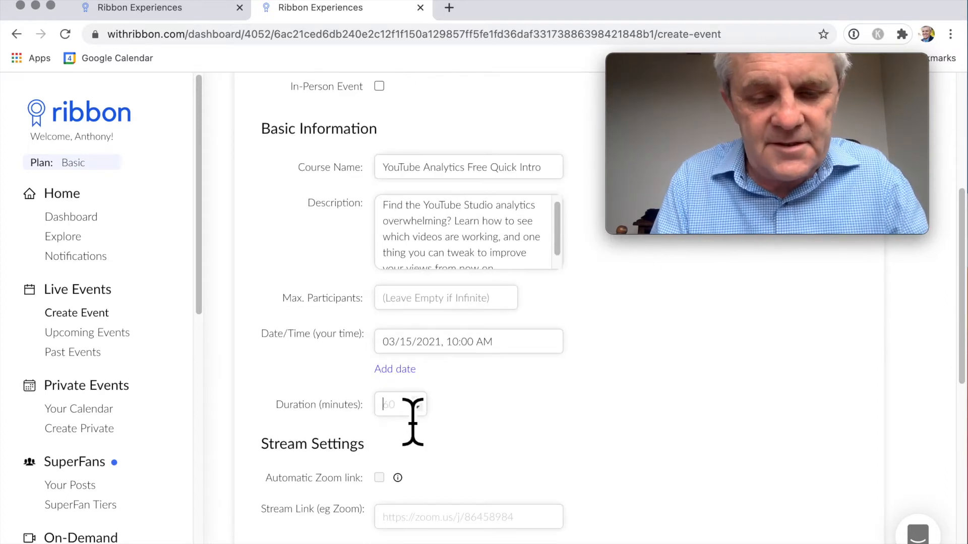
{"action": "type", "text": "60"}
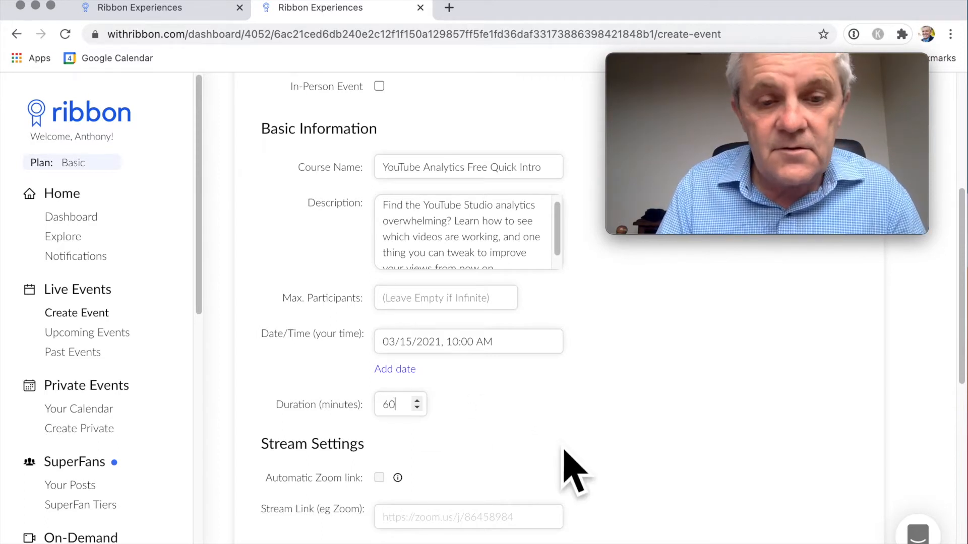
Mark the course as free in the payment settings, leaving the stream link and password empty.
{"action": "scroll", "coordinate": [572, 469], "scroll_direction": "down", "scroll_amount": 1}
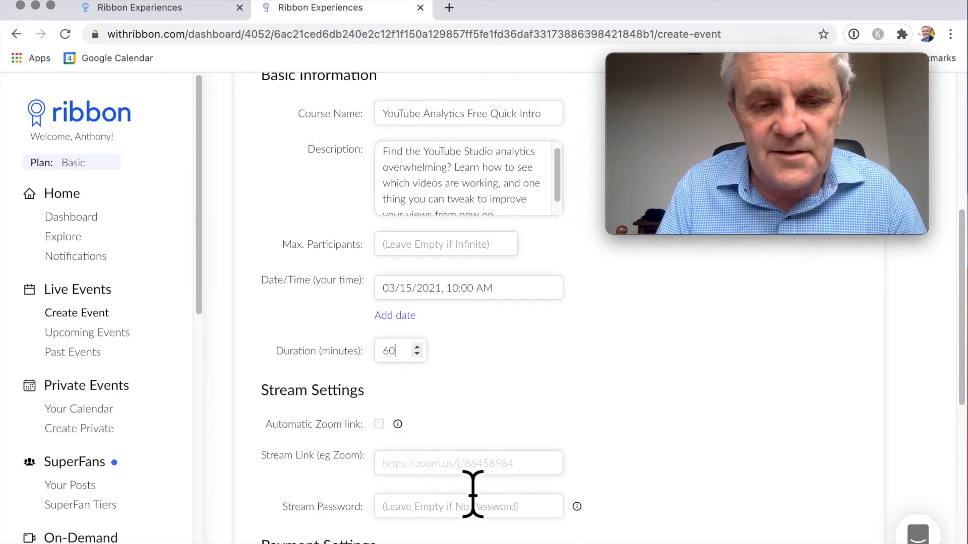
{"action": "scroll", "coordinate": [473, 494], "scroll_direction": "down", "scroll_amount": 2}
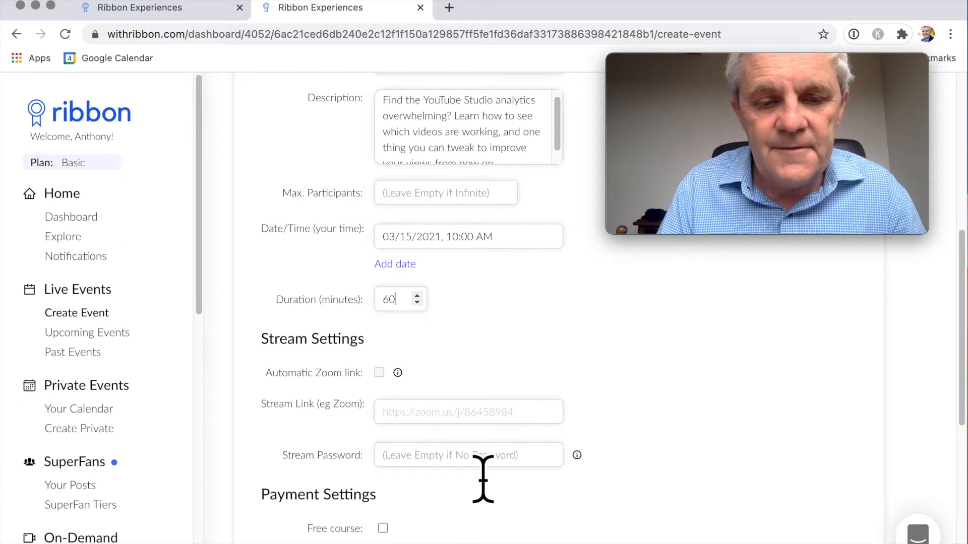
{"action": "scroll", "coordinate": [471, 483], "scroll_direction": "down", "scroll_amount": 3}
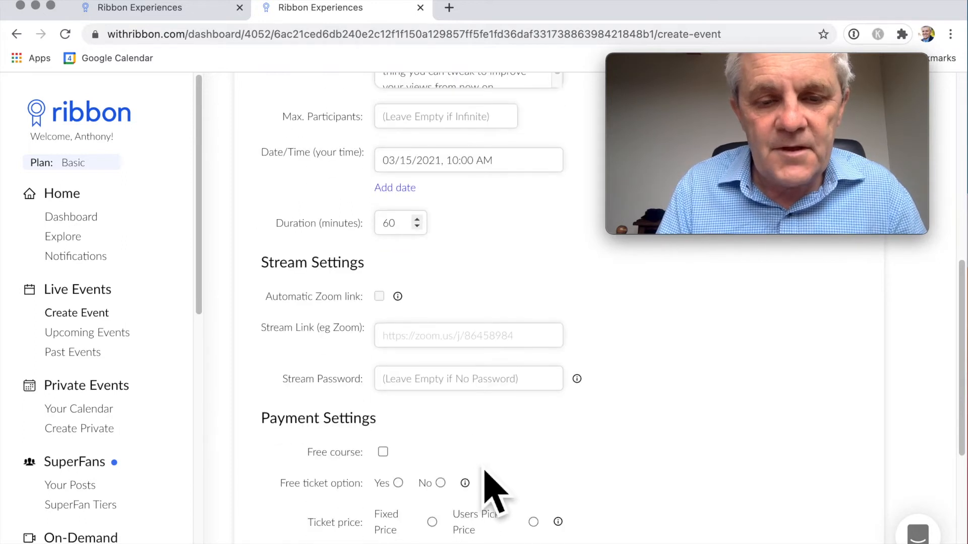
{"action": "left_click", "coordinate": [387, 454]}
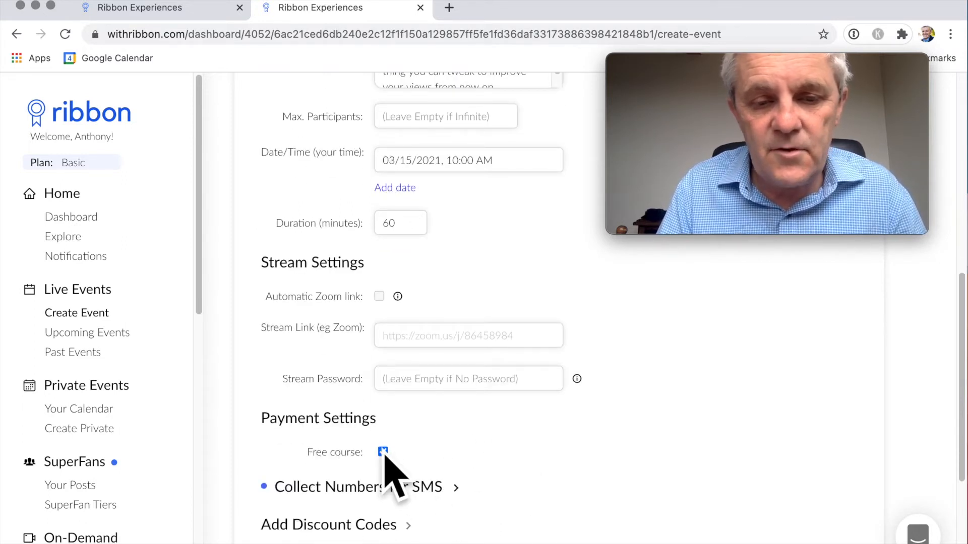
{"action": "left_click", "coordinate": [384, 452]}
{"action": "scroll", "coordinate": [512, 459], "scroll_direction": "down", "scroll_amount": 3}
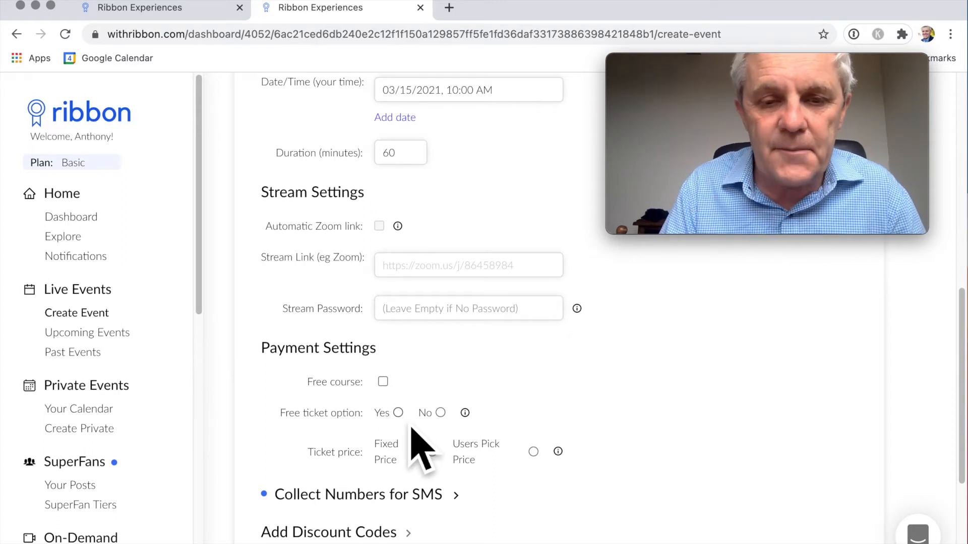
{"action": "left_click", "coordinate": [383, 382]}
Add two custom questions, asking about having a YouTube channel and "What's your main reason for wanting to learn about YouTube?".
{"action": "scroll", "coordinate": [497, 406], "scroll_direction": "down", "scroll_amount": 2}
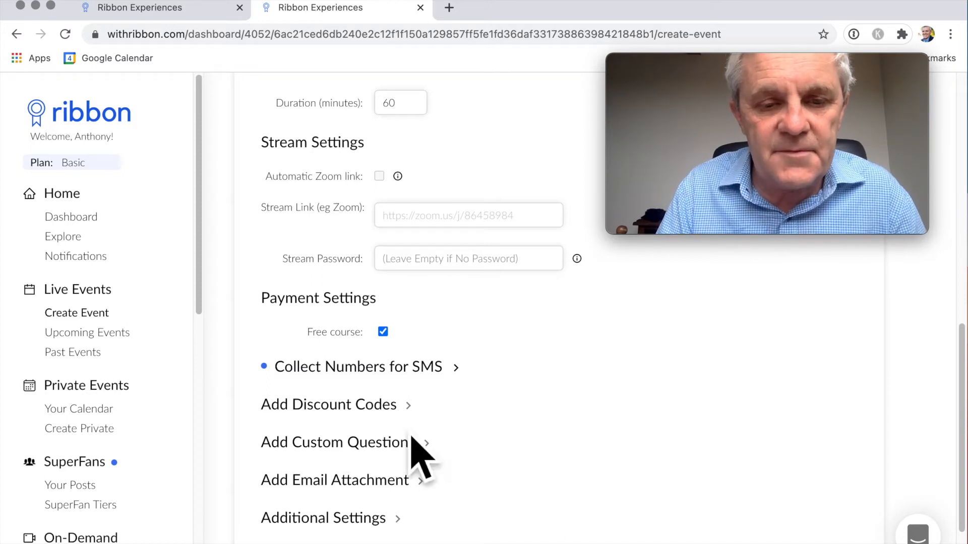
{"action": "left_click", "coordinate": [406, 460]}
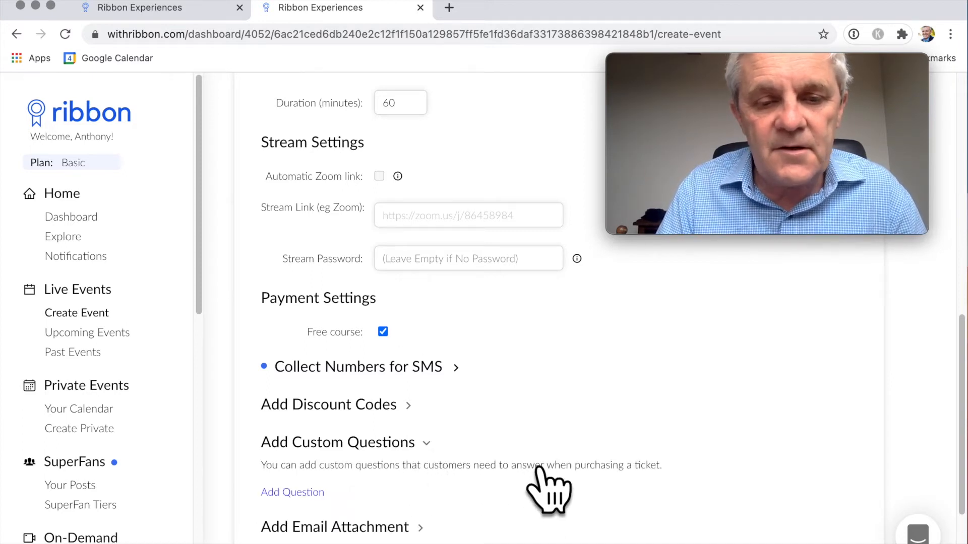
{"action": "scroll", "coordinate": [544, 484], "scroll_direction": "down", "scroll_amount": 2}
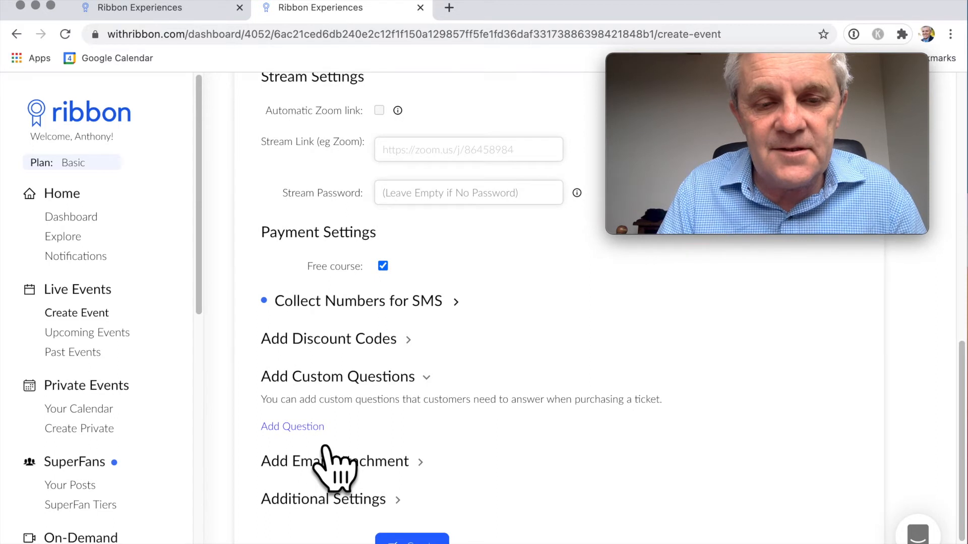
{"action": "left_click", "coordinate": [318, 428]}
{"action": "type", "text": "Do you have a YouTube chann"}
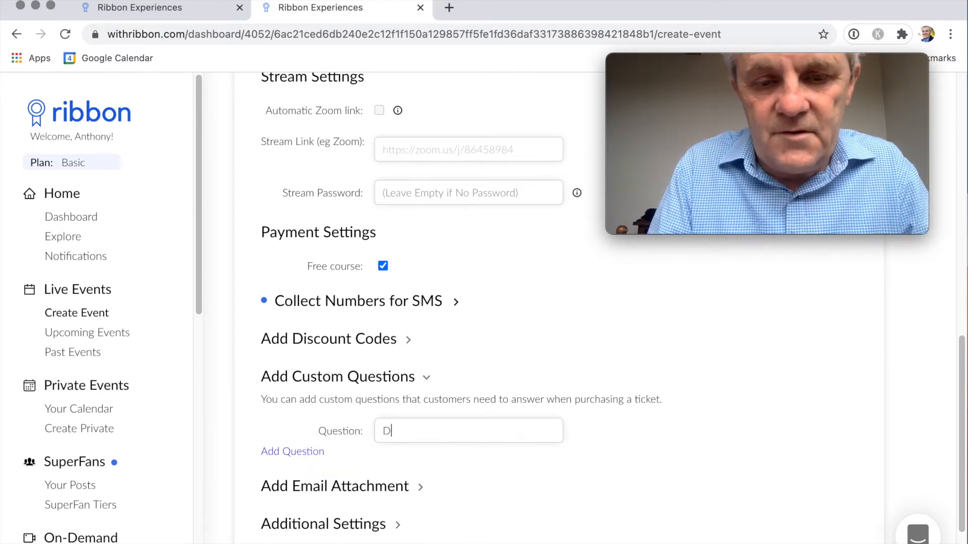
{"action": "type", "text": "el with v"}
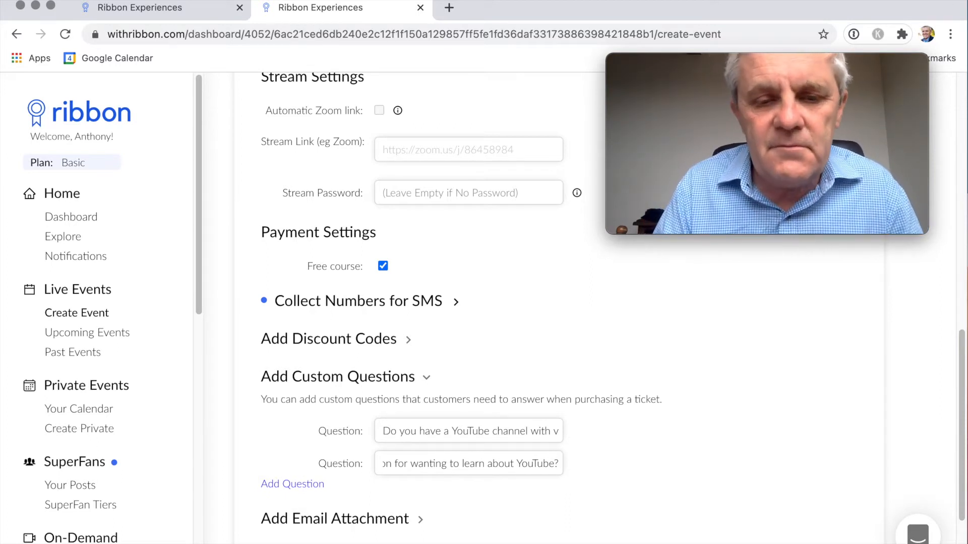
Expand the email attachment and additional settings sections to examine the PDF upload and ticket-sales cutoff options.
{"action": "scroll", "coordinate": [486, 534], "scroll_direction": "down", "scroll_amount": 2}
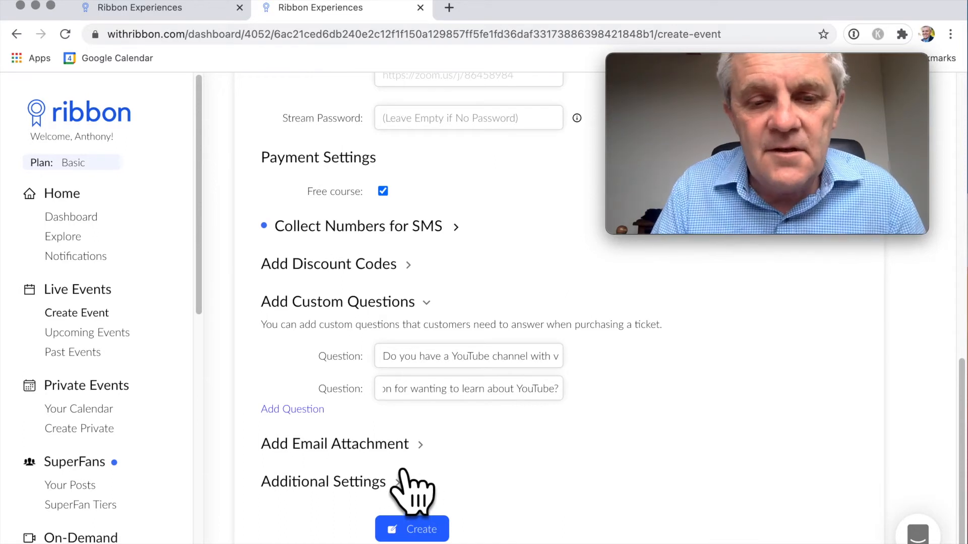
{"action": "left_click", "coordinate": [419, 445]}
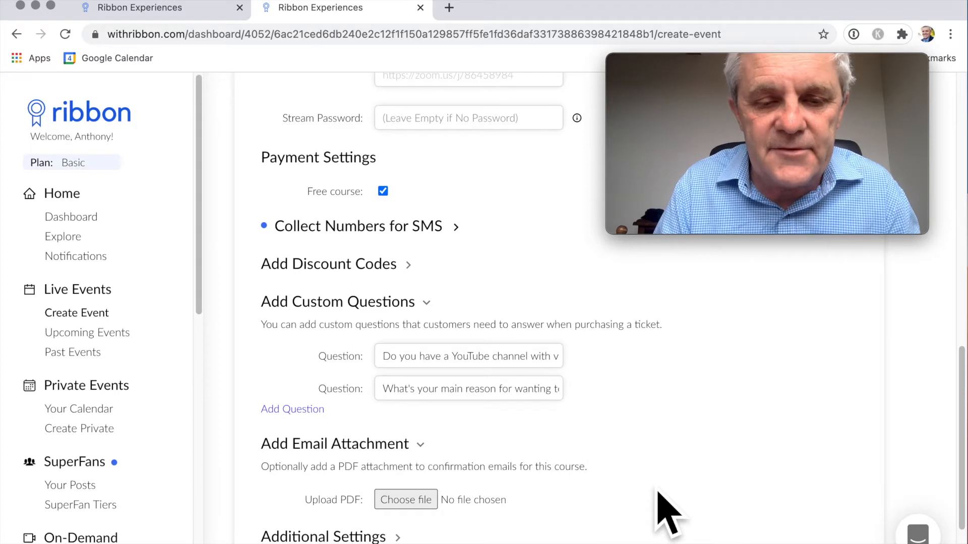
{"action": "scroll", "coordinate": [663, 510], "scroll_direction": "down", "scroll_amount": 3}
{"action": "left_click", "coordinate": [401, 433]}
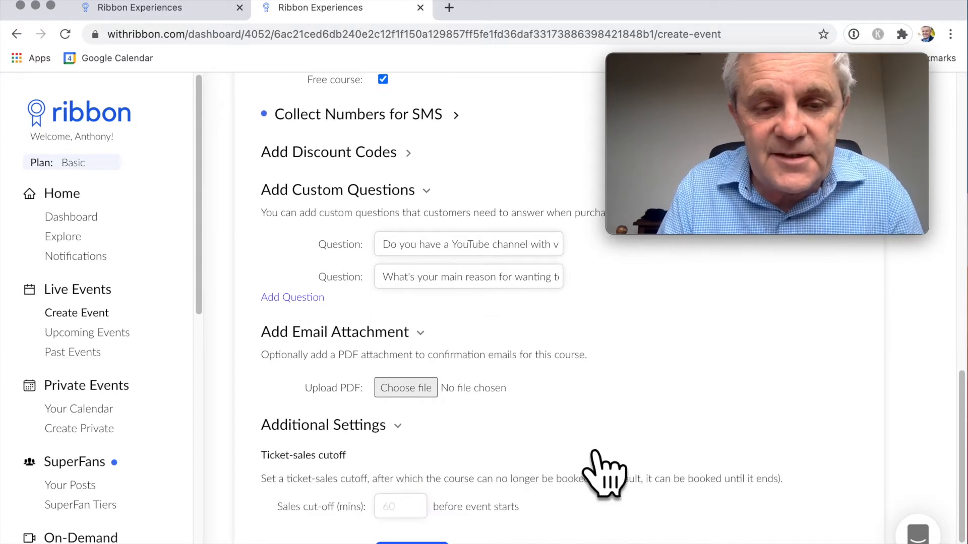
Try to create the course with the details entered so far and dismiss the alert.
{"action": "scroll", "coordinate": [594, 452], "scroll_direction": "down", "scroll_amount": 1}
{"action": "scroll", "coordinate": [587, 463], "scroll_direction": "down", "scroll_amount": 1}
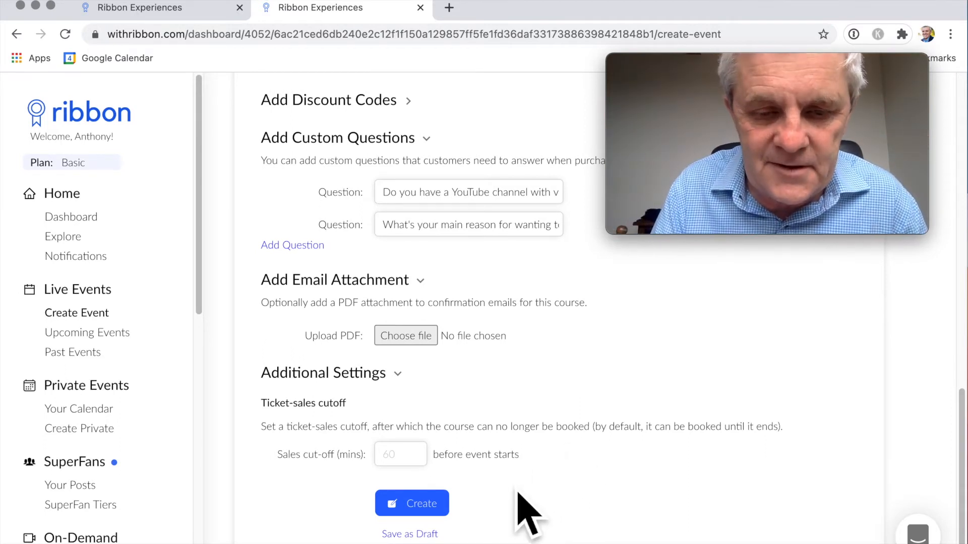
{"action": "scroll", "coordinate": [565, 499], "scroll_direction": "down", "scroll_amount": 2}
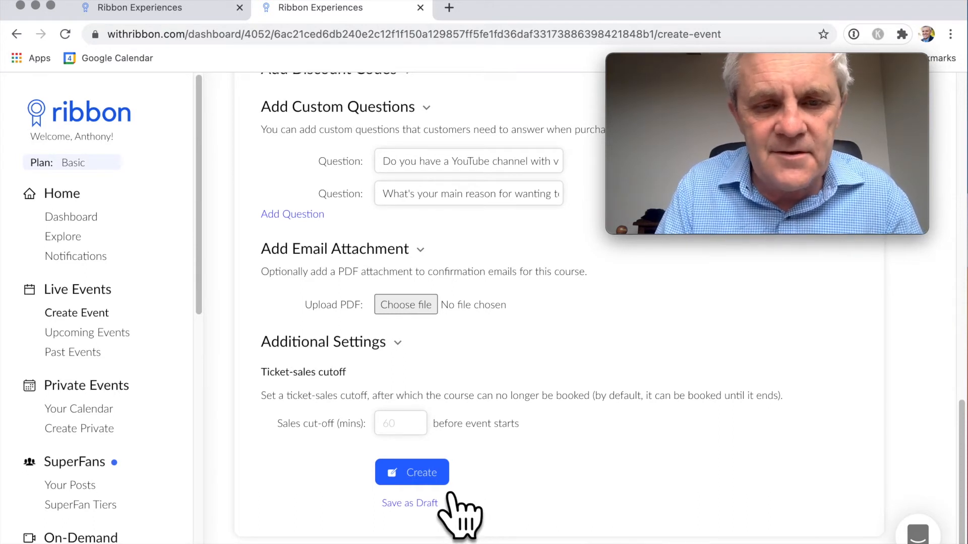
{"action": "left_click", "coordinate": [434, 481]}
{"action": "mouse_move", "coordinate": [797, 76]}
{"action": "left_click_drag", "start_coordinate": [805, 71], "coordinate": [790, 282]}
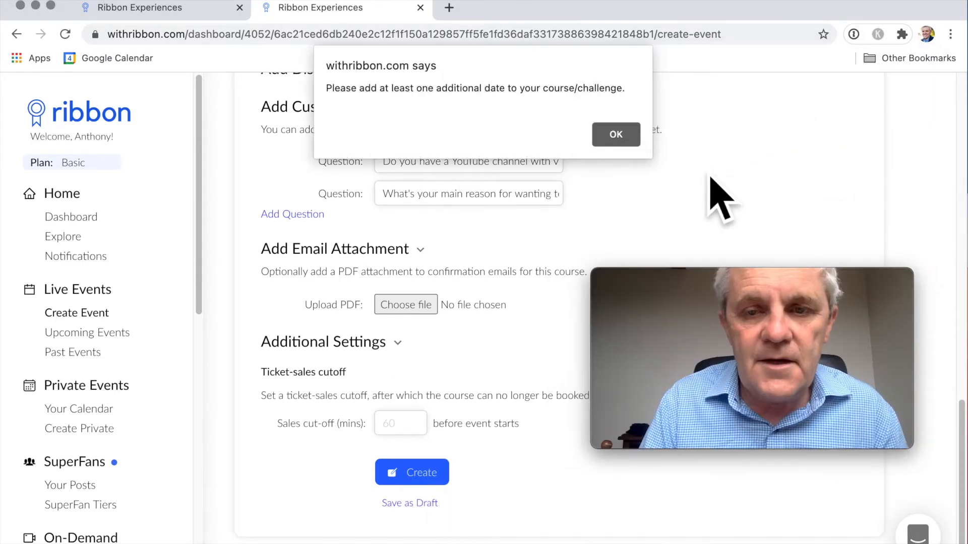
{"action": "left_click", "coordinate": [631, 146]}
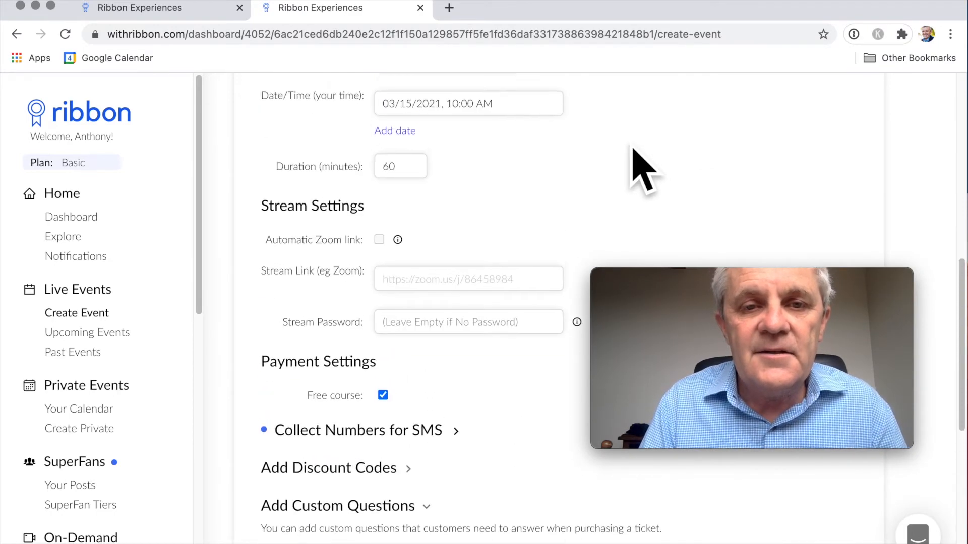
Change the event type to a regular event.
{"action": "scroll", "coordinate": [642, 168], "scroll_direction": "up", "scroll_amount": 2}
{"action": "scroll", "coordinate": [642, 169], "scroll_direction": "down", "scroll_amount": 3}
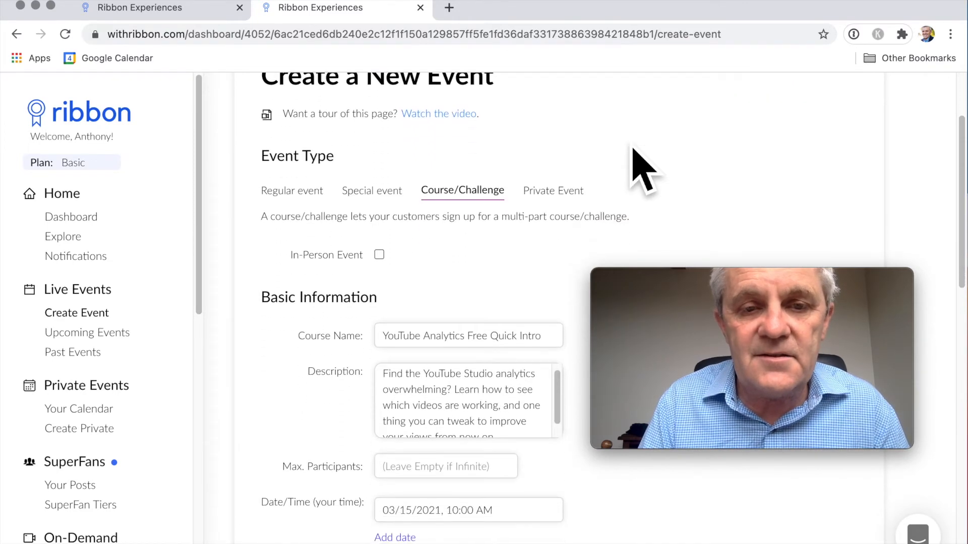
{"action": "left_click", "coordinate": [326, 205]}
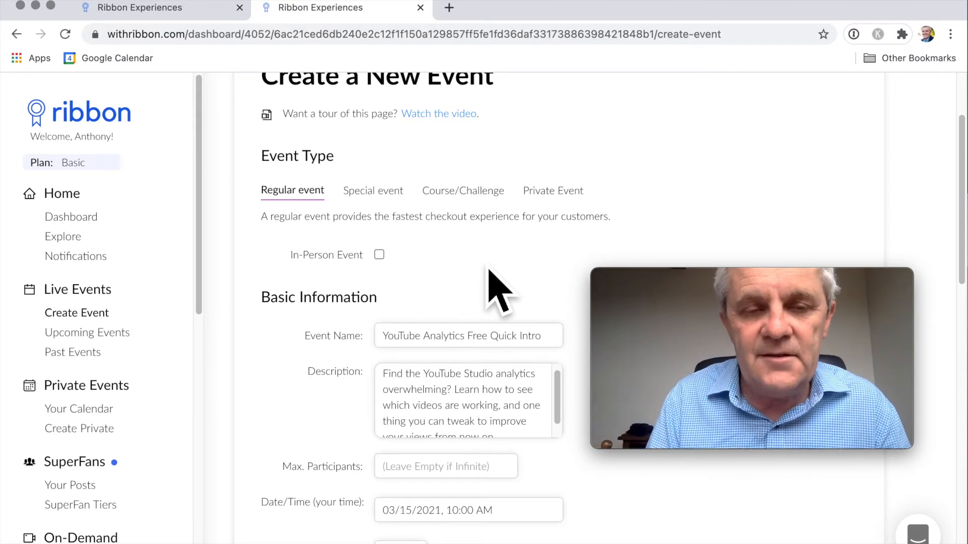
Enable the recurring event option to examine its weeks-in-advance setting, and disable it again.
{"action": "scroll", "coordinate": [499, 290], "scroll_direction": "down", "scroll_amount": 5}
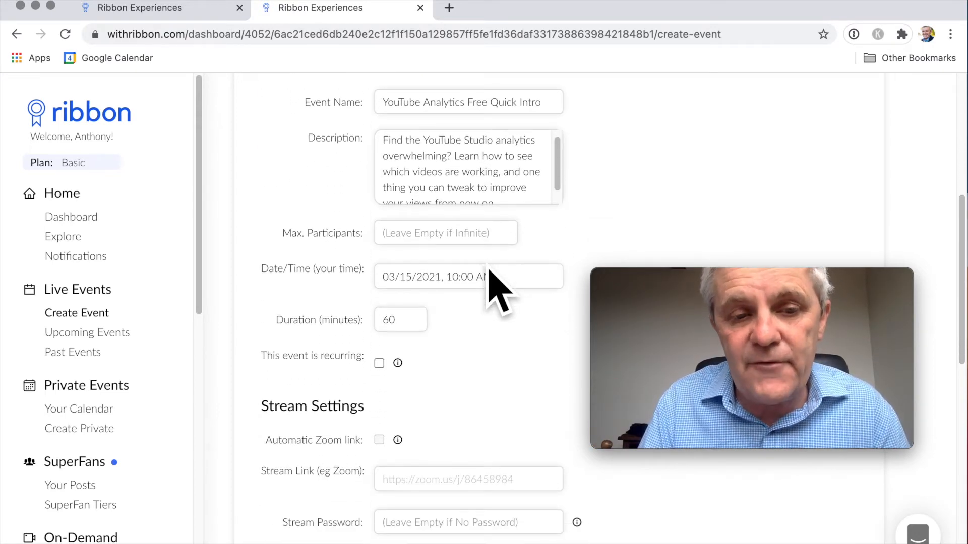
{"action": "scroll", "coordinate": [487, 275], "scroll_direction": "down", "scroll_amount": 1}
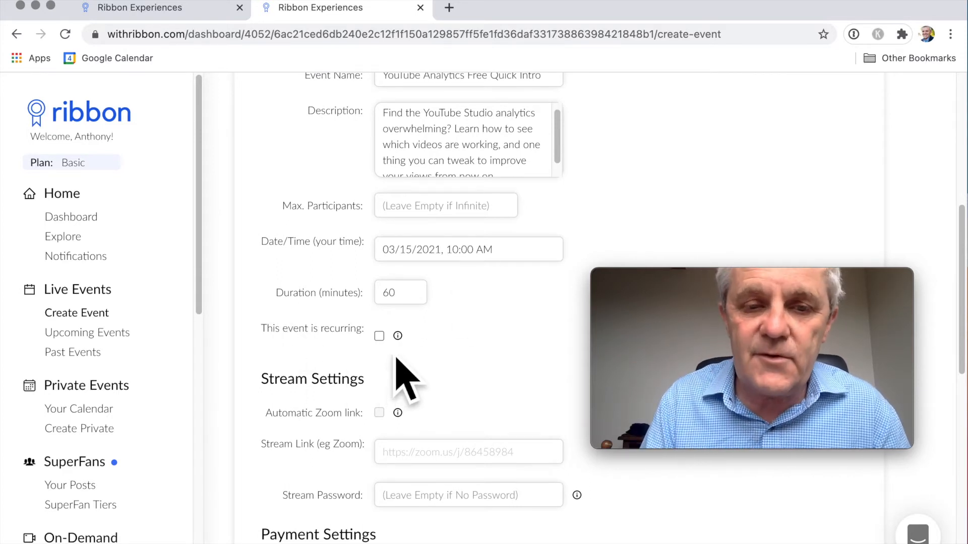
{"action": "left_click", "coordinate": [379, 335]}
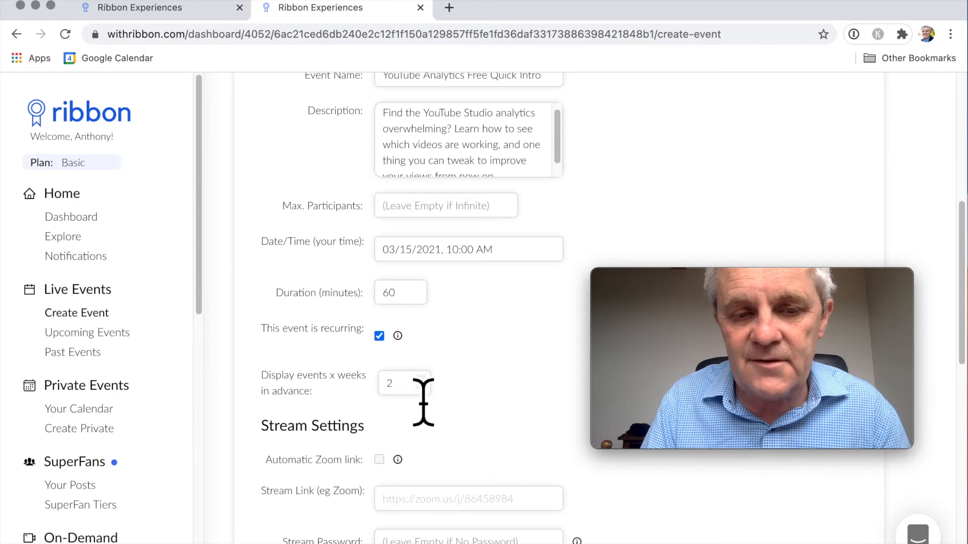
{"action": "left_click", "coordinate": [380, 335]}
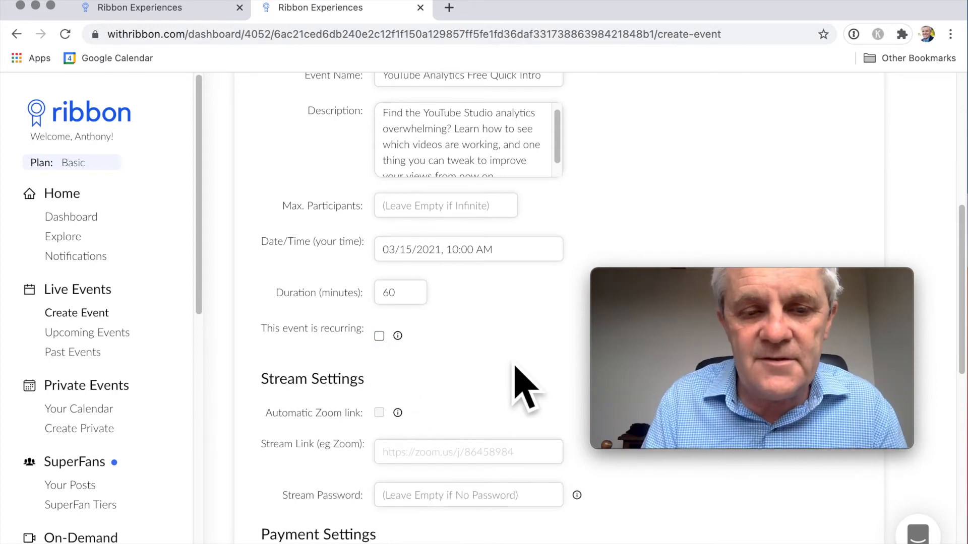
Try to save the regular event as a draft without a stream link and dismiss the alert.
{"action": "scroll", "coordinate": [515, 368], "scroll_direction": "down", "scroll_amount": 5}
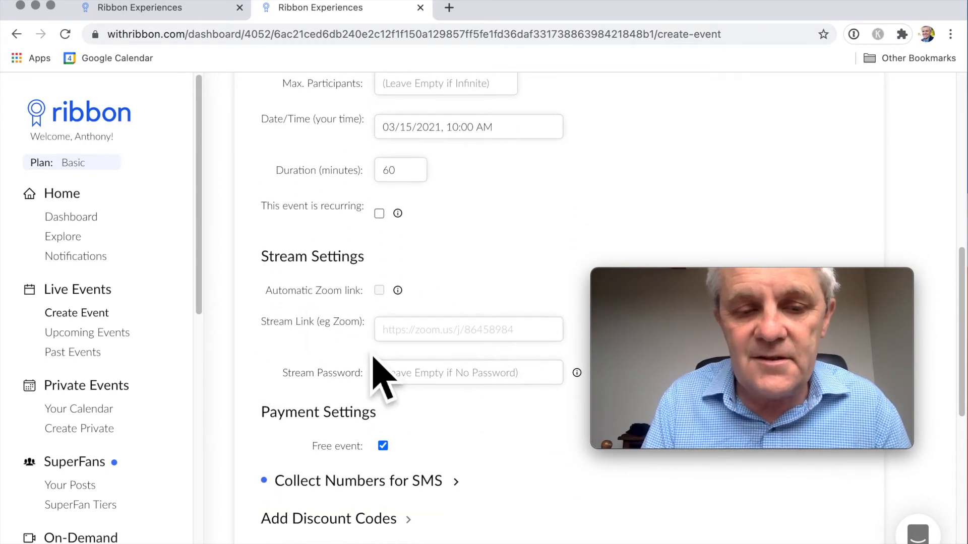
{"action": "scroll", "coordinate": [377, 370], "scroll_direction": "down", "scroll_amount": 3}
{"action": "scroll", "coordinate": [374, 357], "scroll_direction": "down", "scroll_amount": 9}
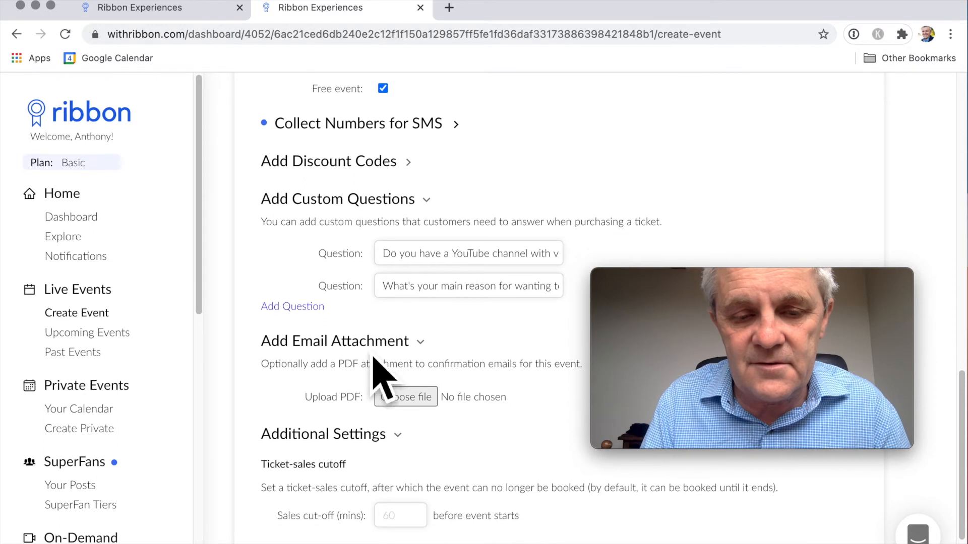
{"action": "scroll", "coordinate": [371, 363], "scroll_direction": "down", "scroll_amount": 3}
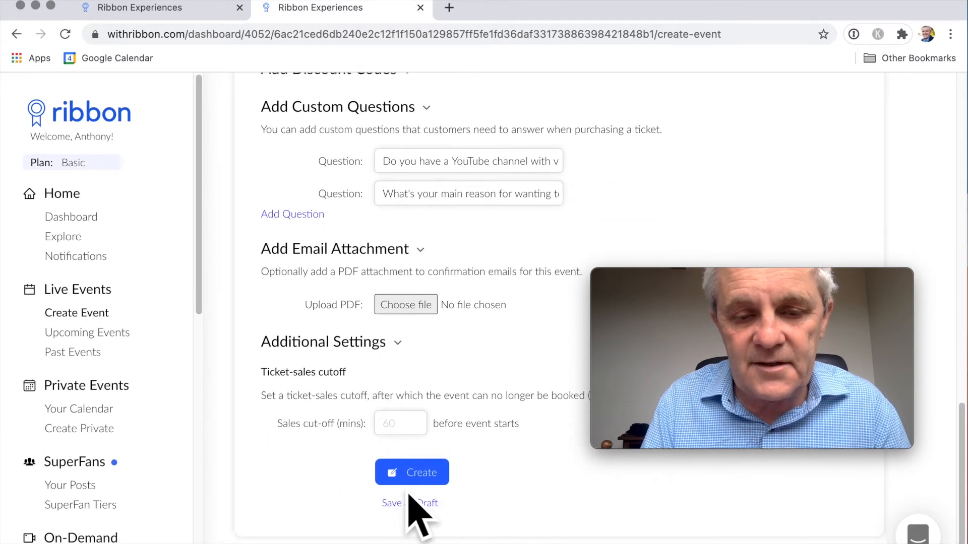
{"action": "left_click", "coordinate": [433, 506]}
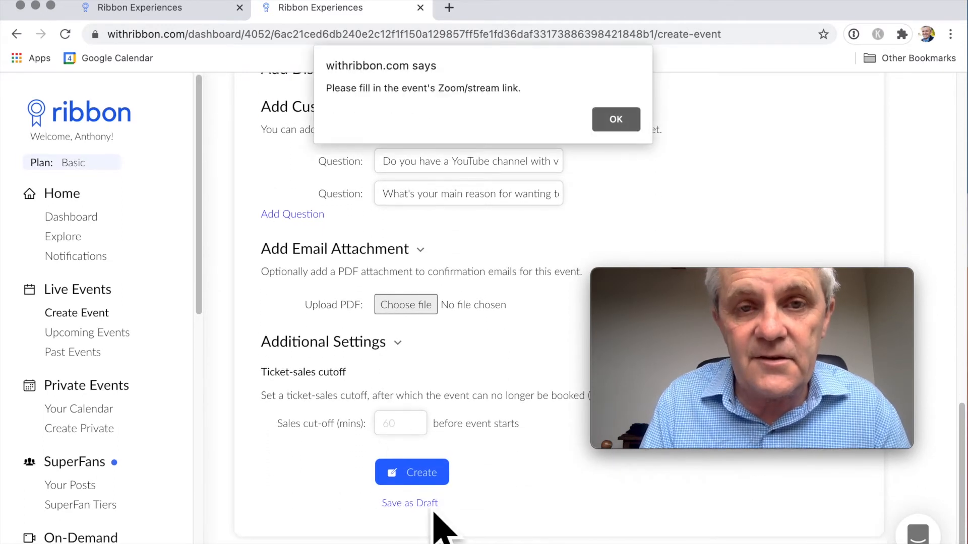
{"action": "left_click", "coordinate": [628, 132]}
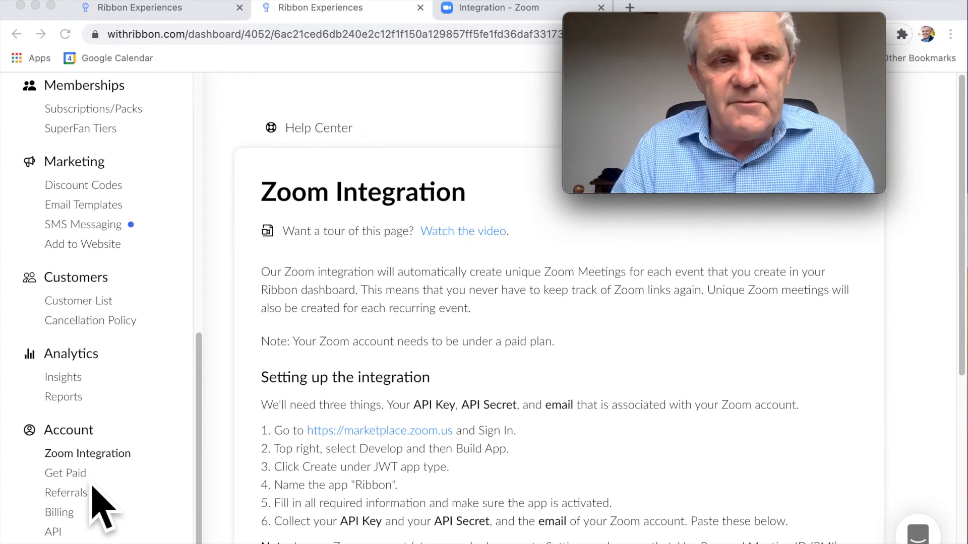
Look at the Ribbon home page in its browser tab and return to the dashboard's Zoom Integration page.
{"action": "scroll", "coordinate": [277, 355], "scroll_direction": "up", "scroll_amount": 2}
{"action": "left_click", "coordinate": [146, 8]}
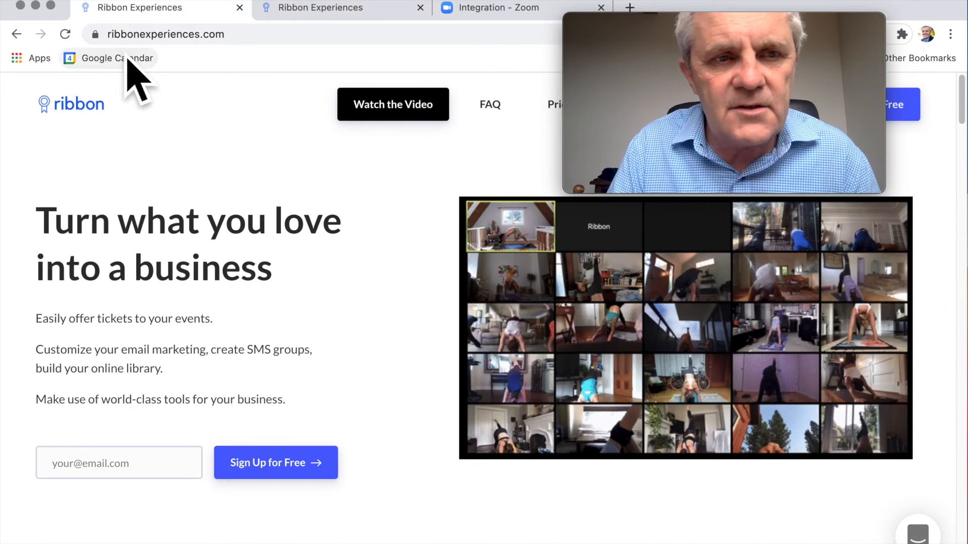
{"action": "left_click", "coordinate": [317, 11]}
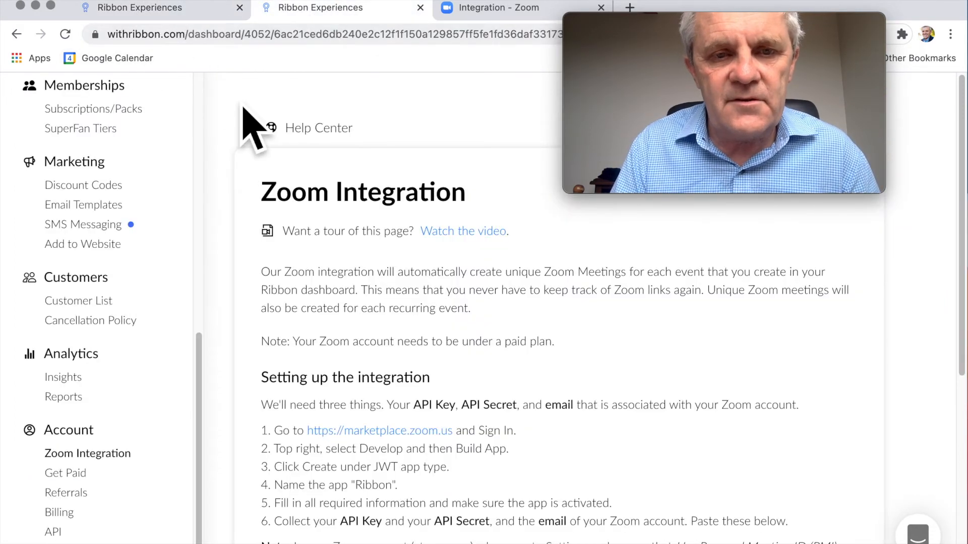